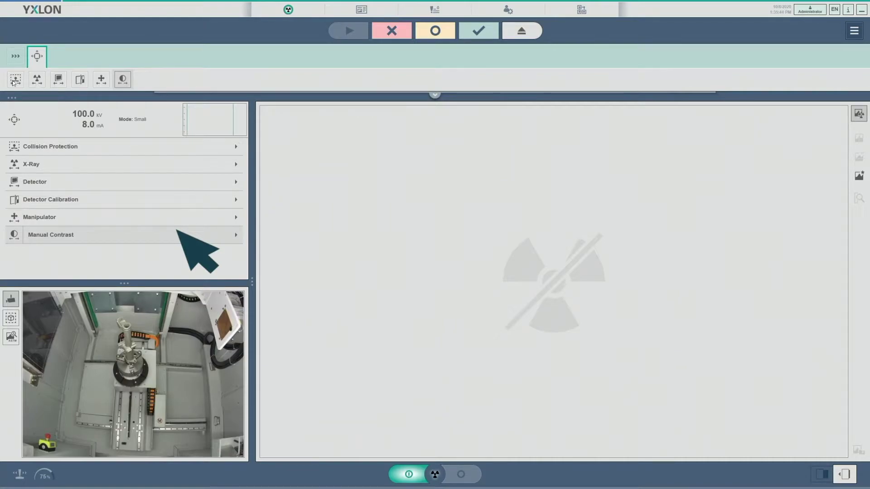
# Expand the X-Ray settings and turn the X-rays on to get a live image of the part.
pyautogui.click(36, 80)
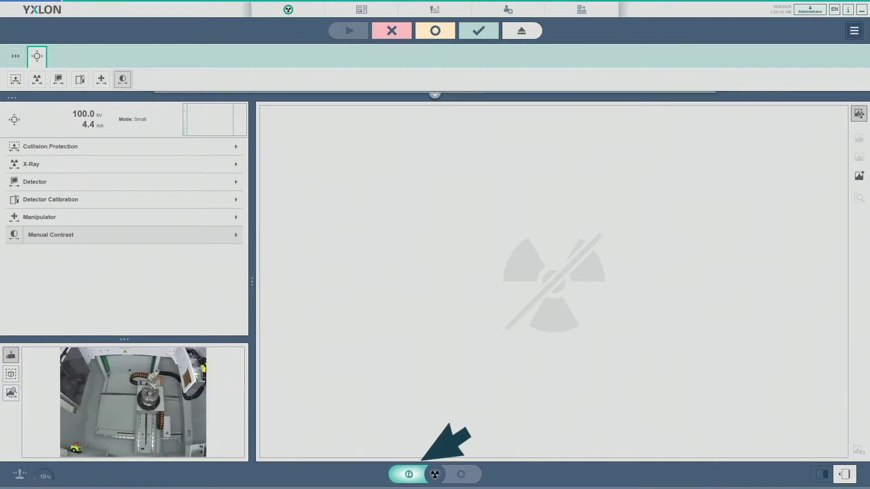
pyautogui.click(408, 474)
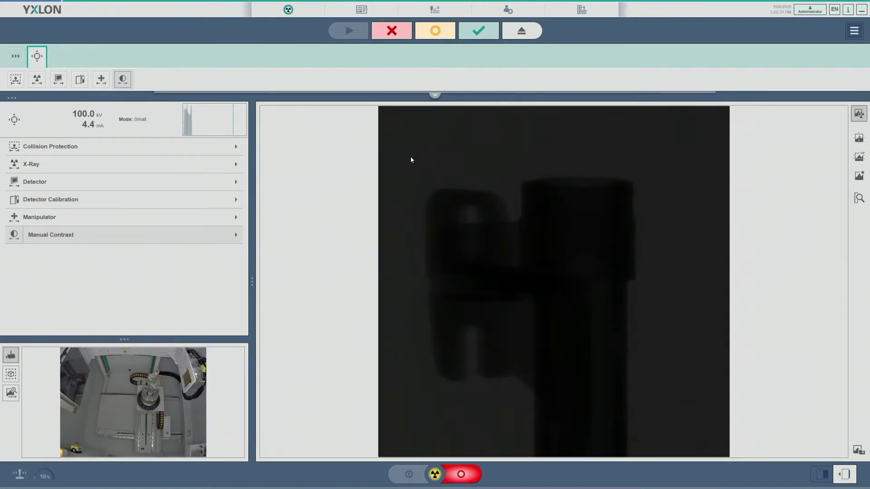
# Drag a contrast region over the part so the live image auto-balances its contrast.
pyautogui.moveTo(410, 158)
pyautogui.mouseDown()
pyautogui.moveTo(569, 286)
pyautogui.moveTo(692, 367)
pyautogui.mouseUp()
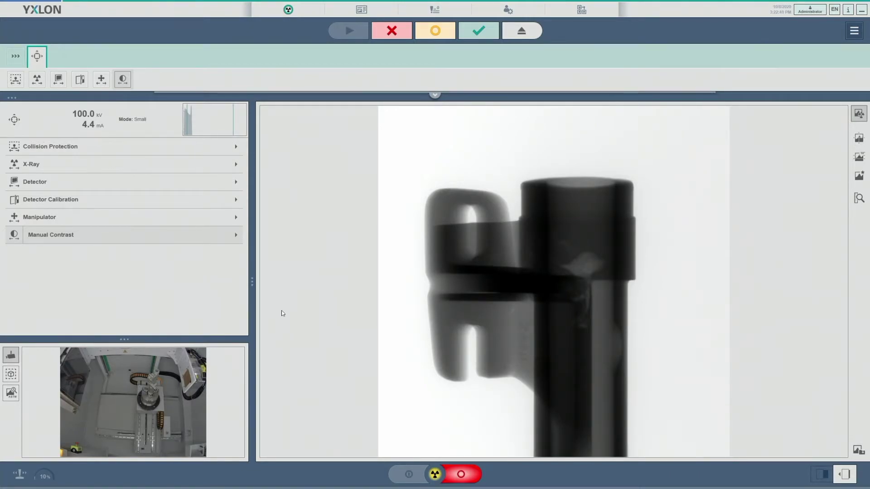
# Set the tube voltage to 180 kV and redraw the contrast region over the part.
pyautogui.click(235, 165)
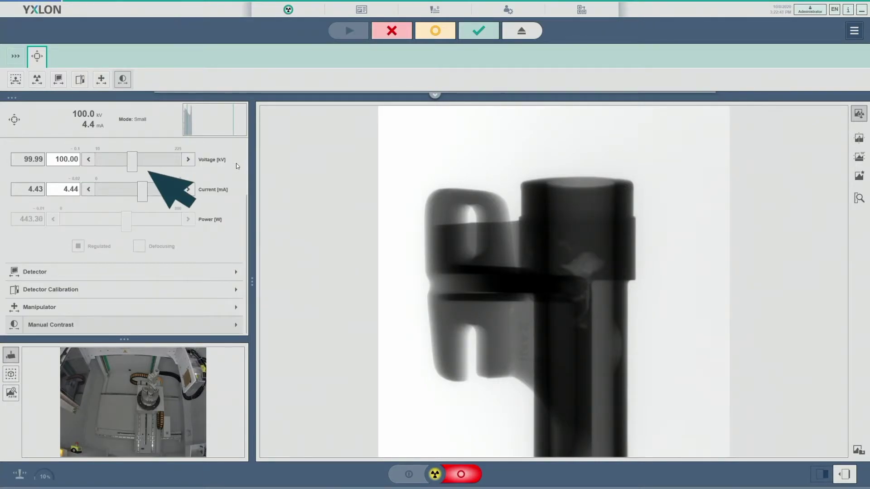
pyautogui.click(61, 158)
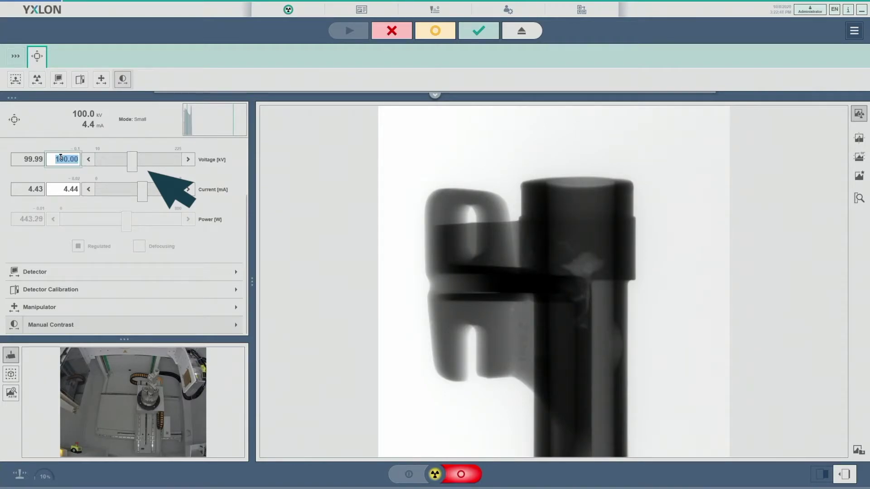
pyautogui.write('18')
pyautogui.write('0')
pyautogui.press('Return')
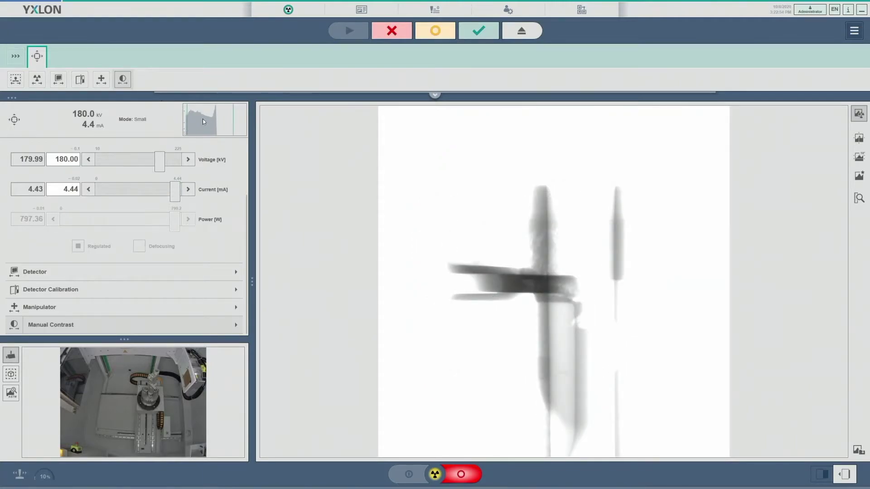
pyautogui.click(450, 146)
pyautogui.moveTo(490, 202); pyautogui.dragTo(690, 366)
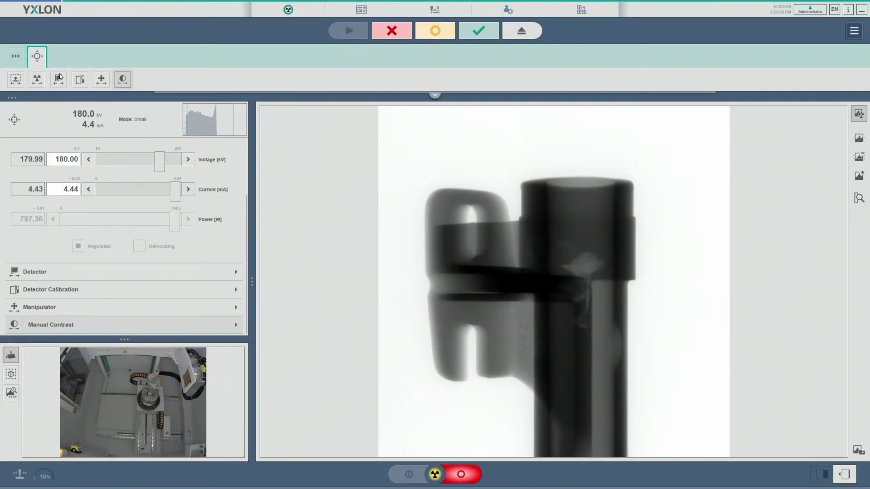
# Select the Live Inspection detector method (1536x1536, 15 Hz, 2x2 binning).
pyautogui.click(233, 273)
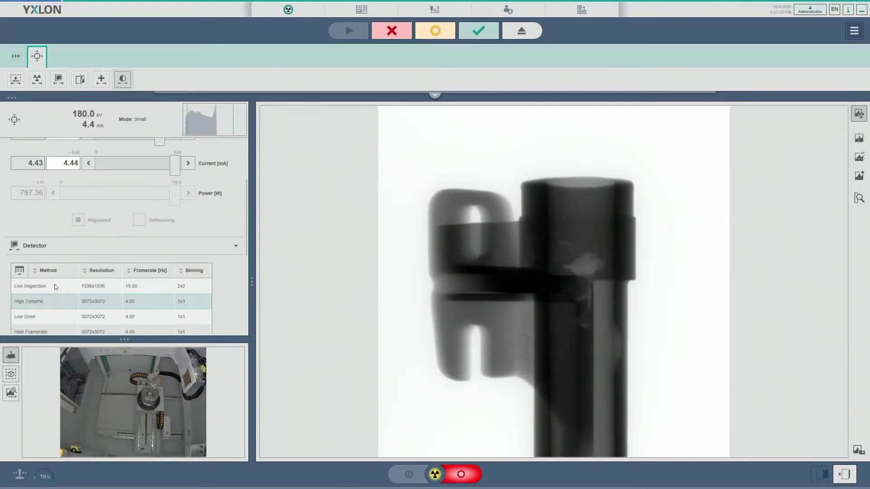
pyautogui.click(56, 286)
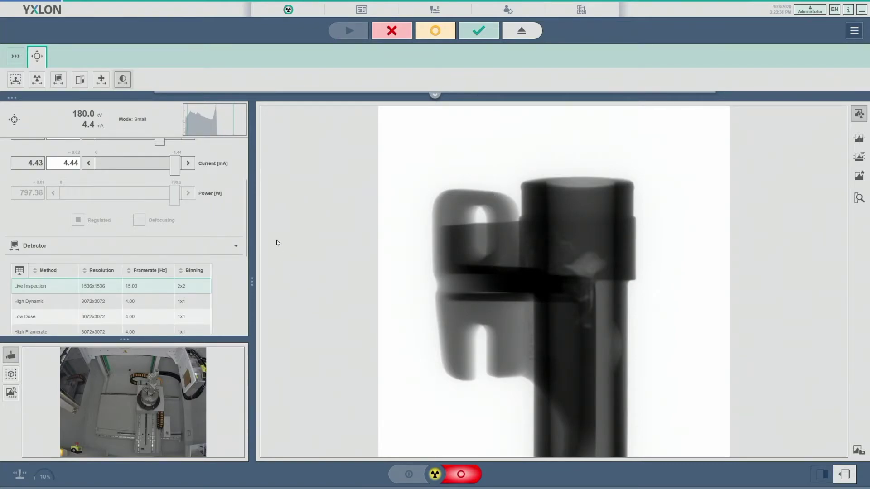
# Widen the manual contrast window, shifting the upper limit and dropping the lower limit to 0.
pyautogui.click(127, 80)
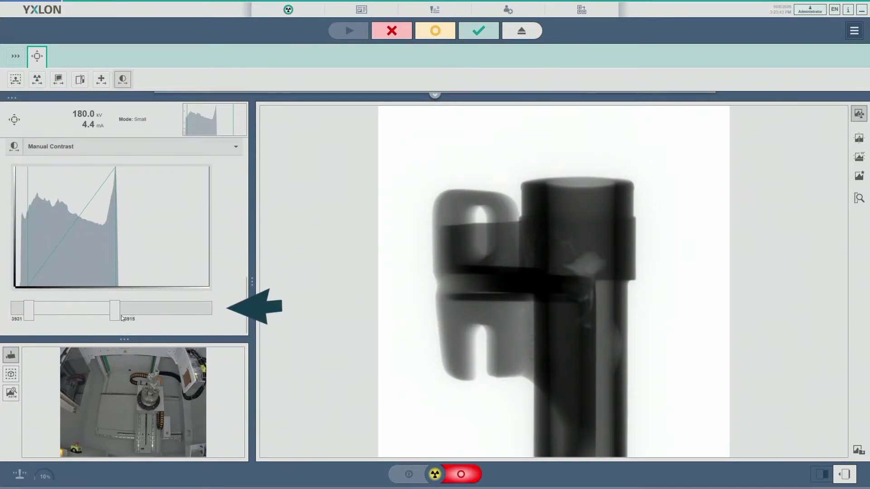
pyautogui.moveTo(121, 318)
pyautogui.mouseDown()
pyautogui.moveTo(89, 312)
pyautogui.moveTo(101, 312)
pyautogui.mouseUp()
pyautogui.moveTo(30, 317); pyautogui.dragTo(24, 316)
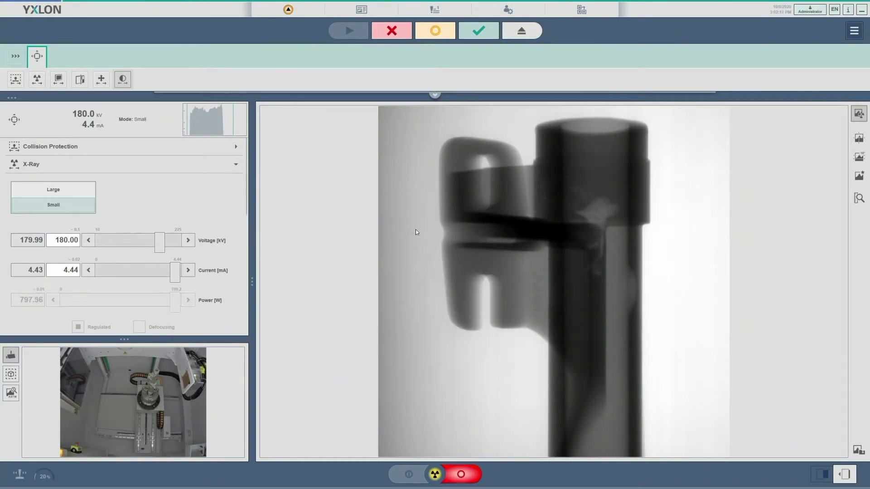
# Run a new Singlepoint Air Calibration Standard with the part moved out of the beam.
pyautogui.click(79, 80)
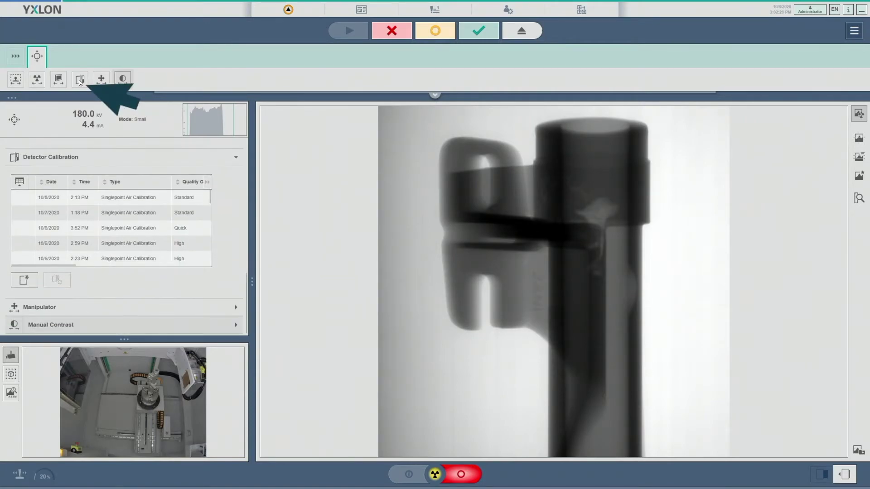
pyautogui.click(23, 281)
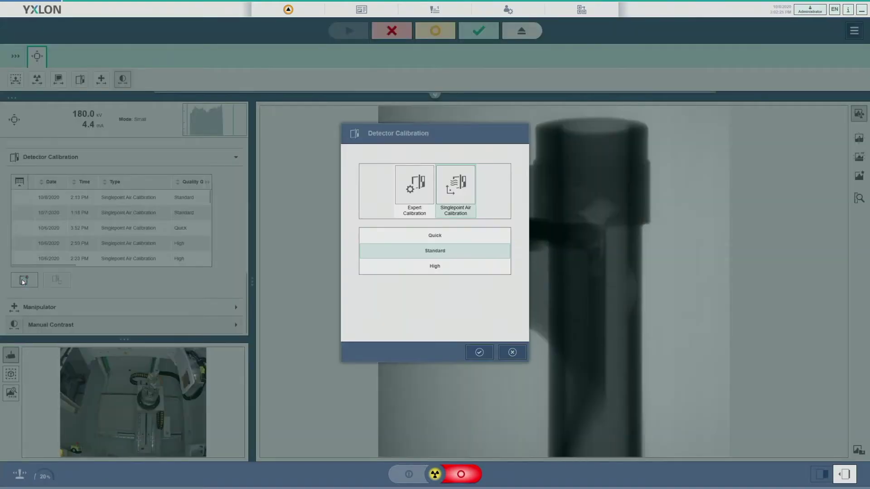
pyautogui.click(479, 353)
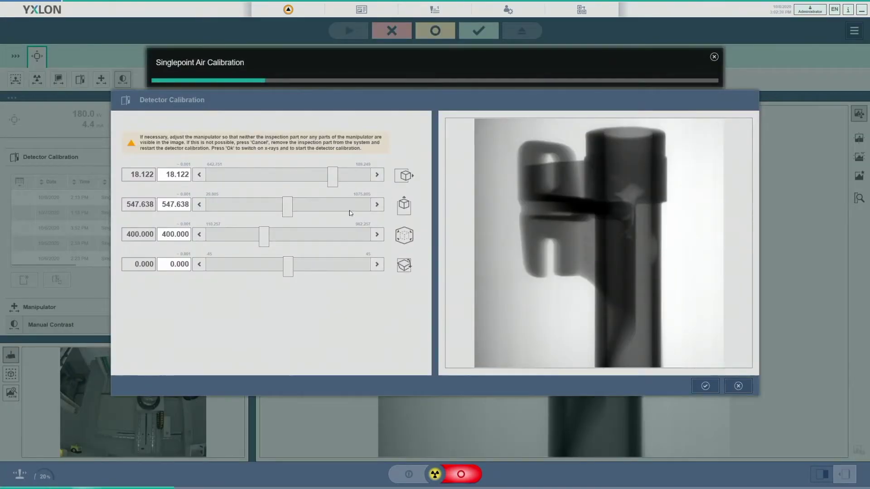
pyautogui.moveTo(333, 175); pyautogui.dragTo(365, 177)
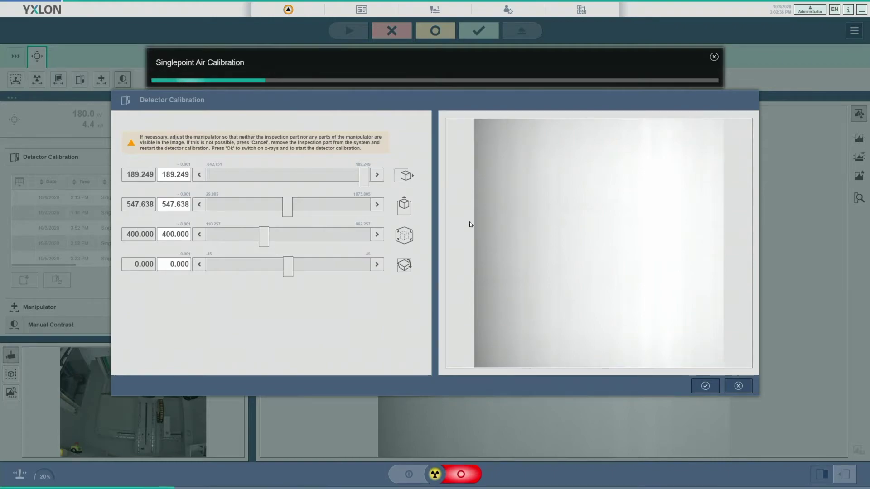
pyautogui.click(695, 385)
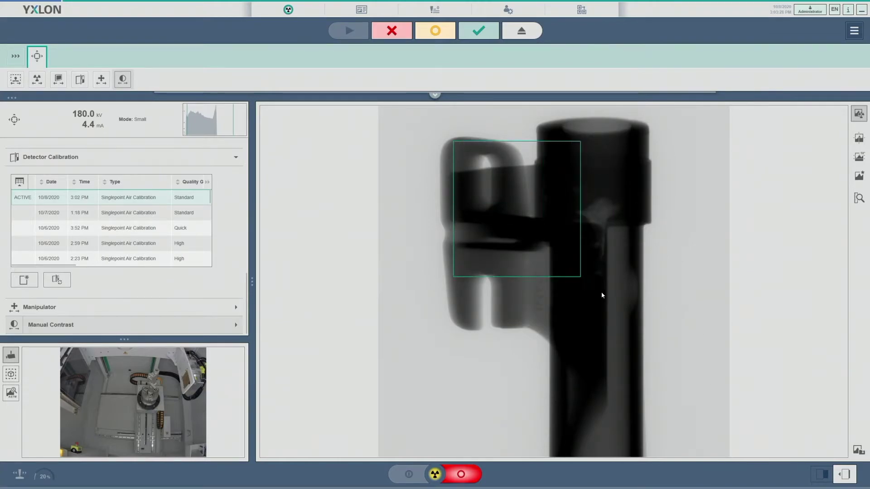
# Add the HDR Filter at level 0.85 and re-balance contrast from the part region.
pyautogui.moveTo(453, 147); pyautogui.dragTo(627, 314)
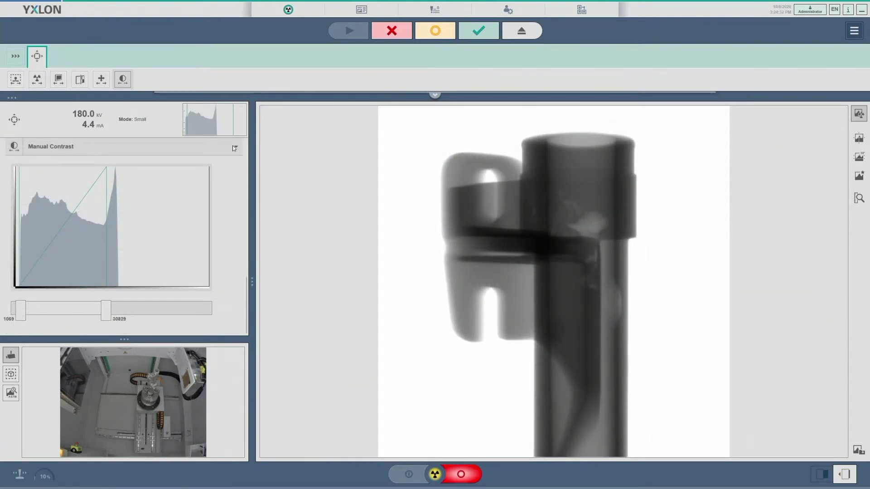
pyautogui.click(435, 96)
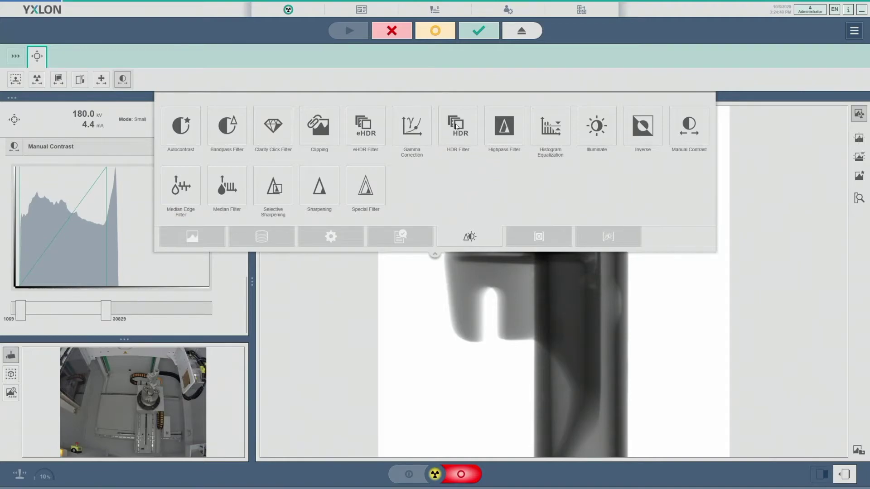
pyautogui.moveTo(456, 126)
pyautogui.mouseDown()
pyautogui.moveTo(126, 92)
pyautogui.moveTo(113, 78)
pyautogui.mouseUp()
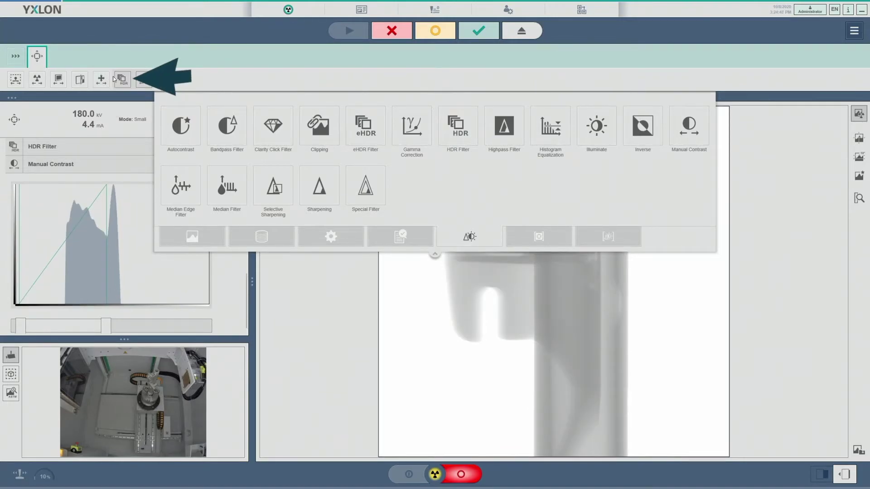
pyautogui.click(124, 78)
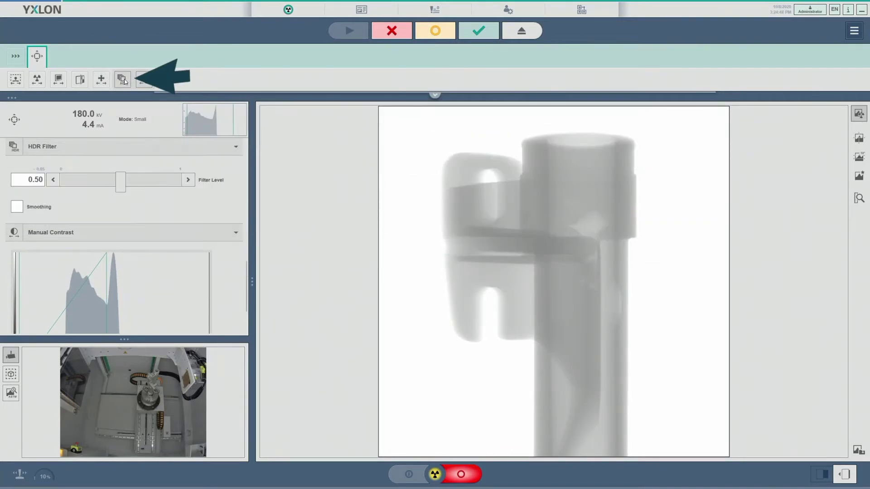
pyautogui.moveTo(119, 184); pyautogui.dragTo(157, 183)
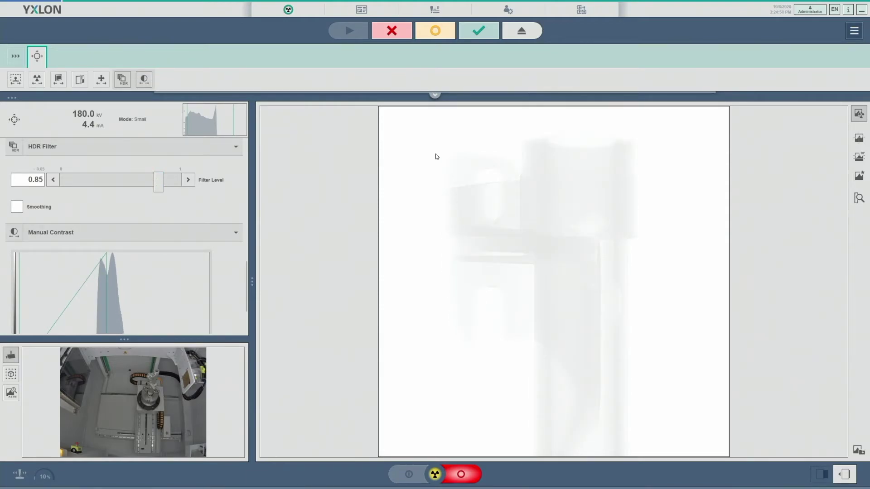
pyautogui.moveTo(437, 155); pyautogui.dragTo(678, 322)
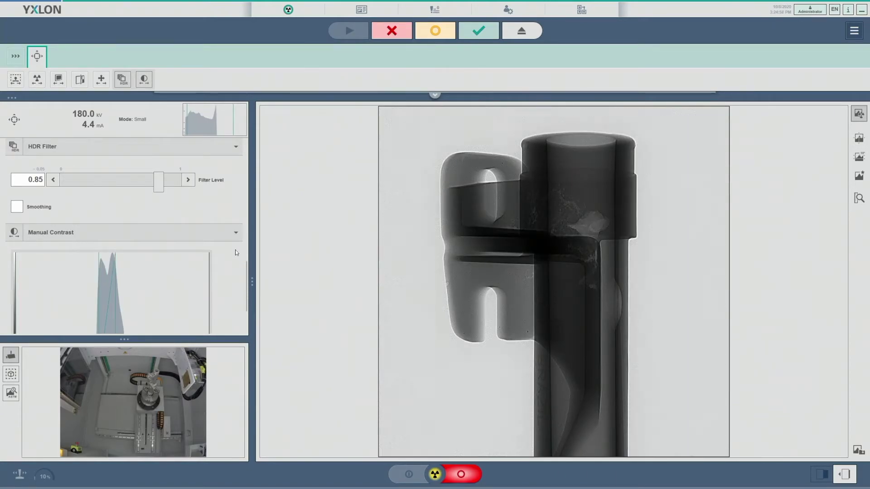
# Tighten the manual contrast window to roughly 27846–32350 by lowering both limits.
pyautogui.scroll(-3, 216, 283)
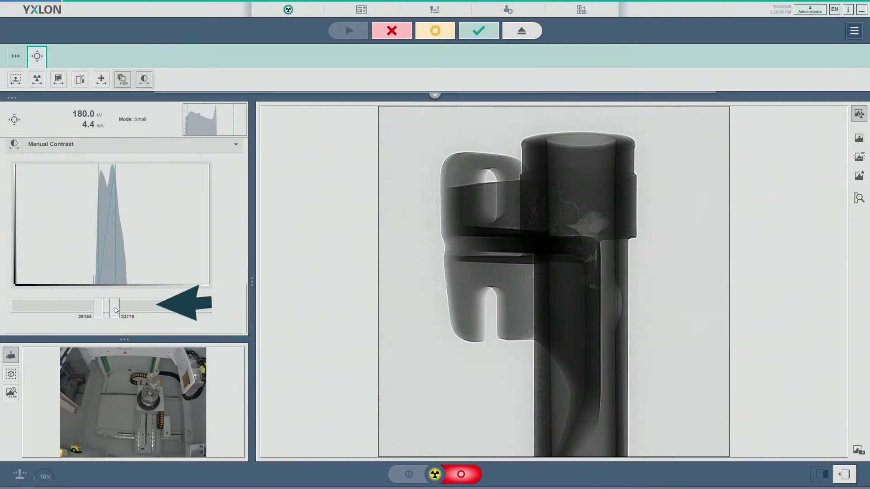
pyautogui.moveTo(114, 309); pyautogui.dragTo(111, 312)
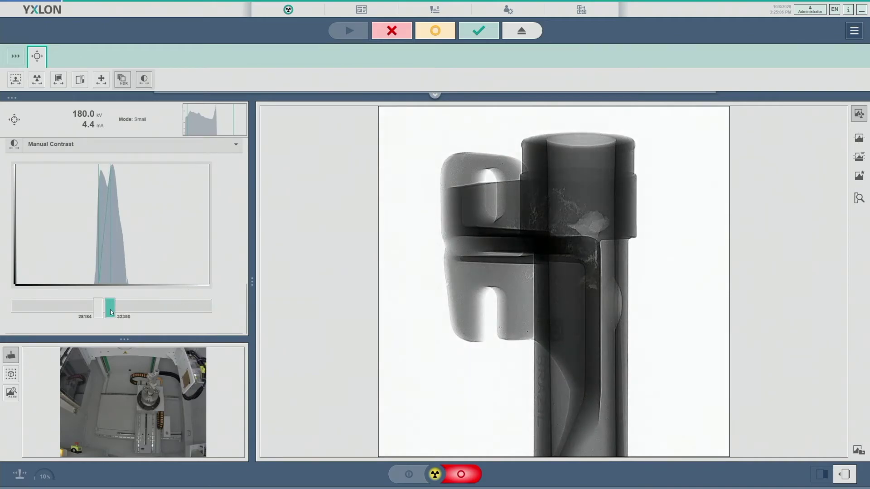
pyautogui.moveTo(98, 312); pyautogui.dragTo(97, 313)
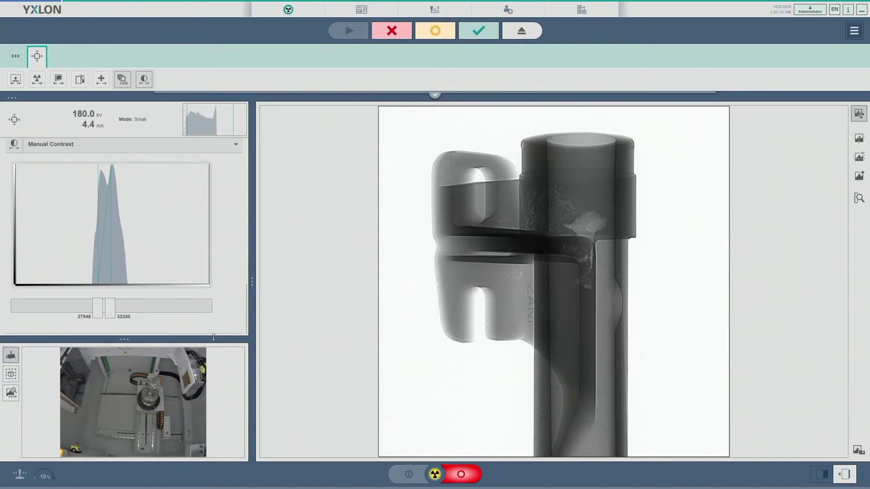
# Set detector integration time to 14 (210 frames) for noise reduction, then bring up Save Image.
pyautogui.click(61, 83)
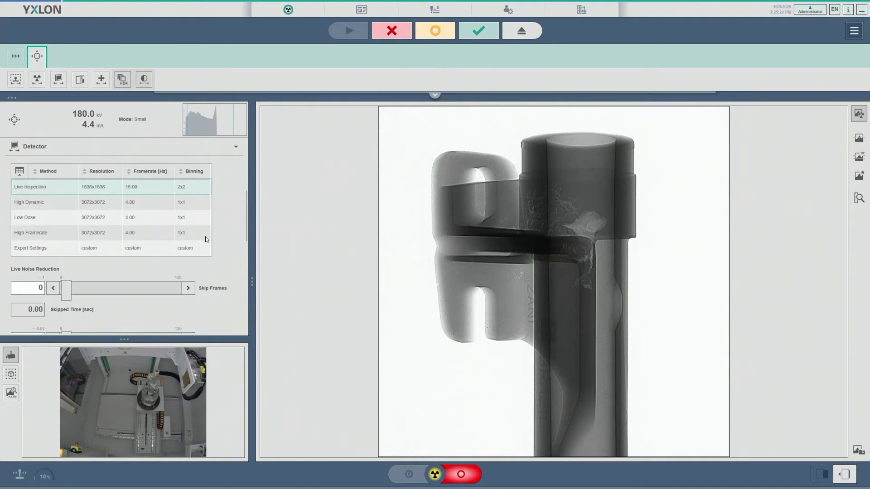
pyautogui.scroll(-2, 218, 232)
pyautogui.scroll(-1, 217, 233)
pyautogui.moveTo(67, 288); pyautogui.dragTo(81, 290)
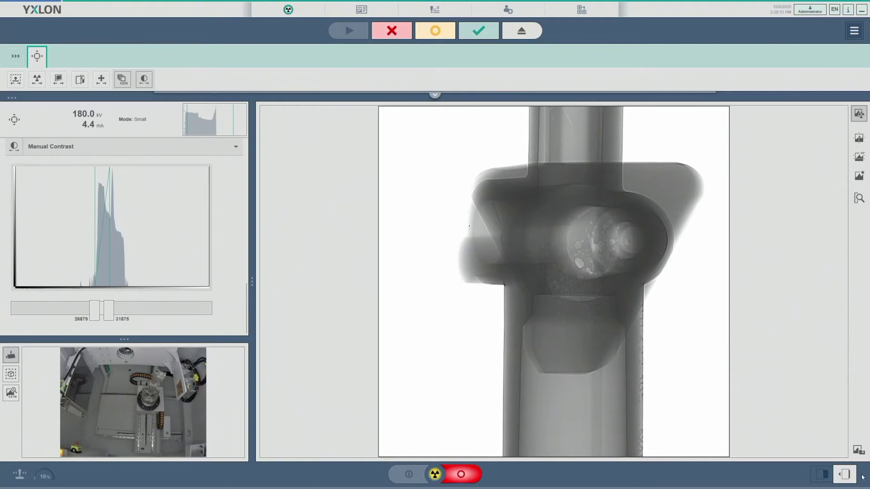
pyautogui.click(857, 450)
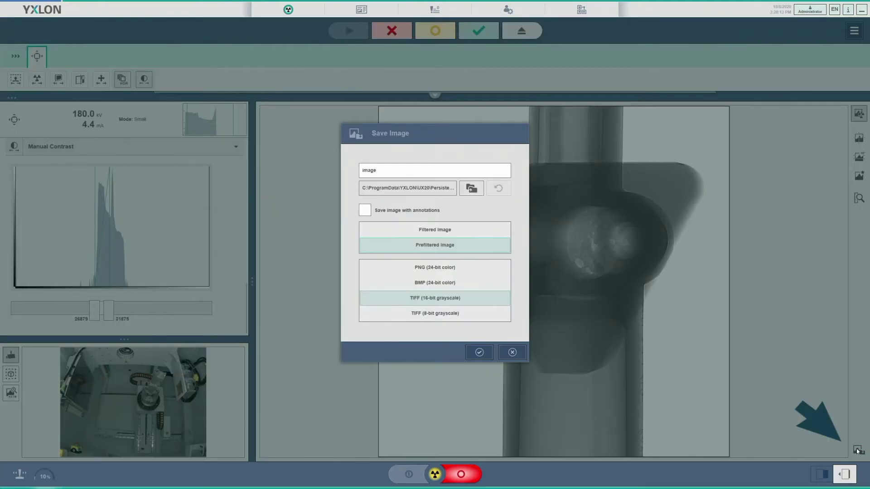
# Replace the default image file name with a new name beginning 'Ste'.
pyautogui.doubleClick(401, 165)
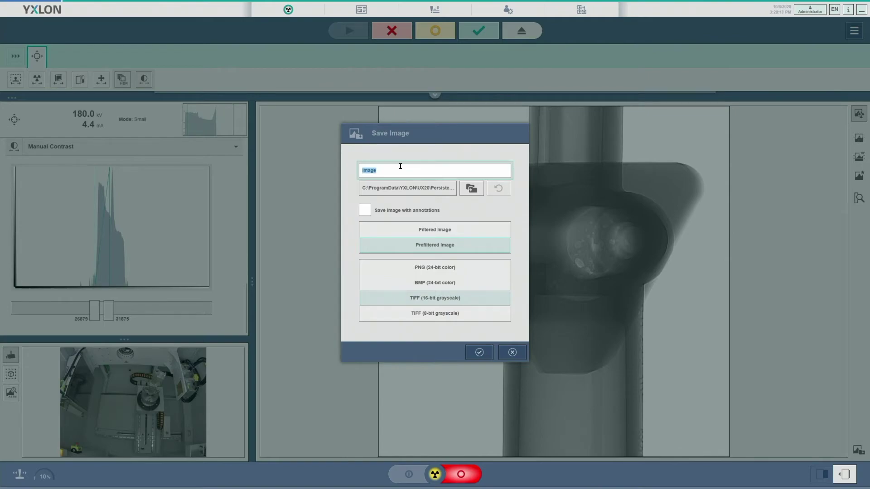
pyautogui.write('Ste')
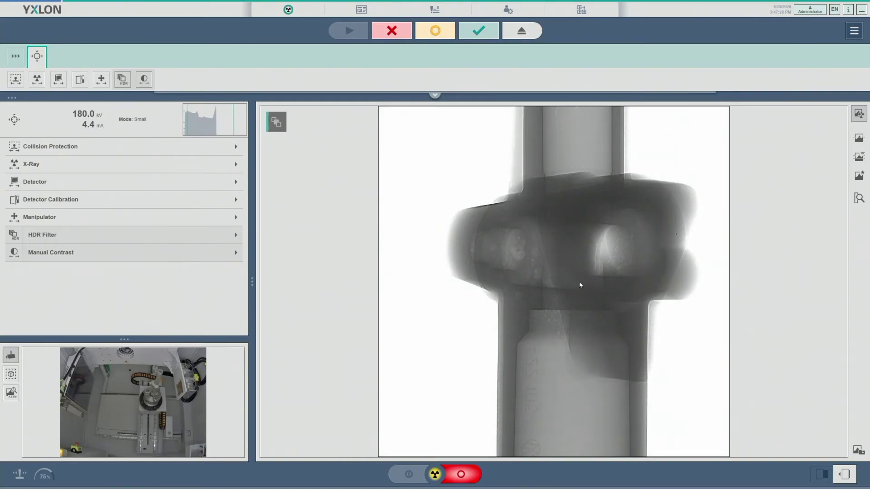
# Record the current view and a second rotated view of the steering housing as sequence positions.
pyautogui.click(481, 31)
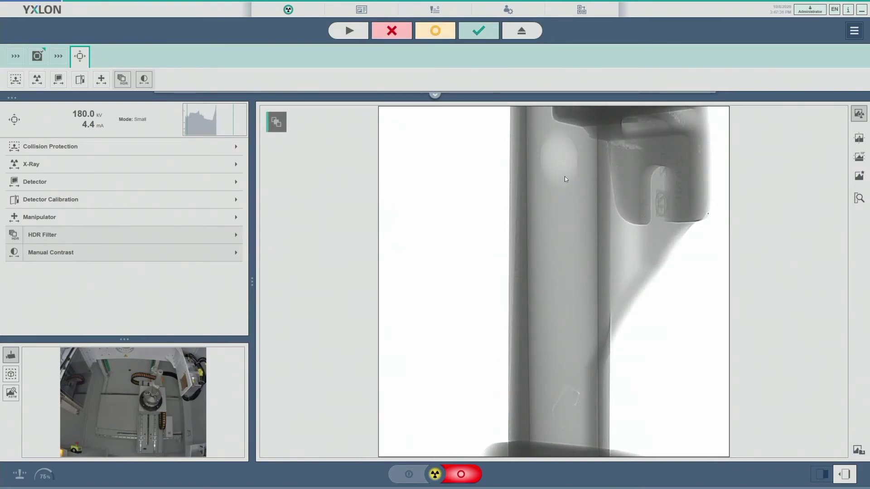
pyautogui.click(477, 31)
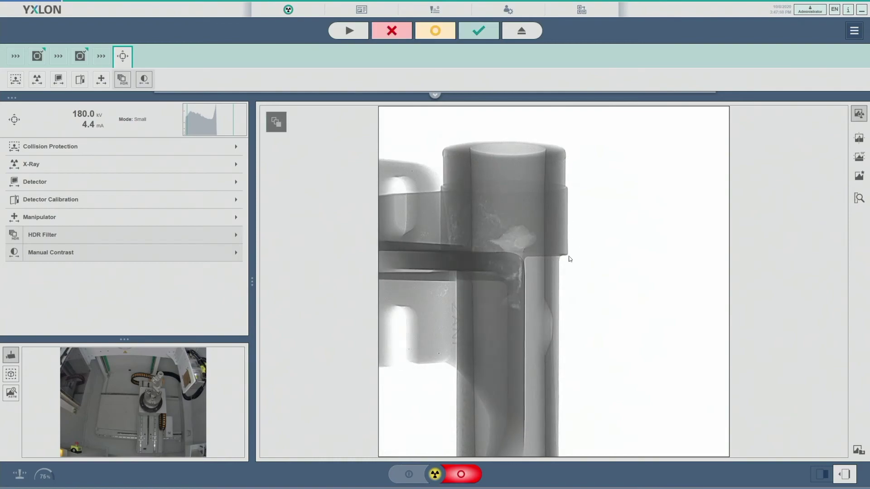
# Centre on the housing's joint, delete the HDR filter, and rebalance contrast from the region around the part.
pyautogui.doubleClick(450, 258)
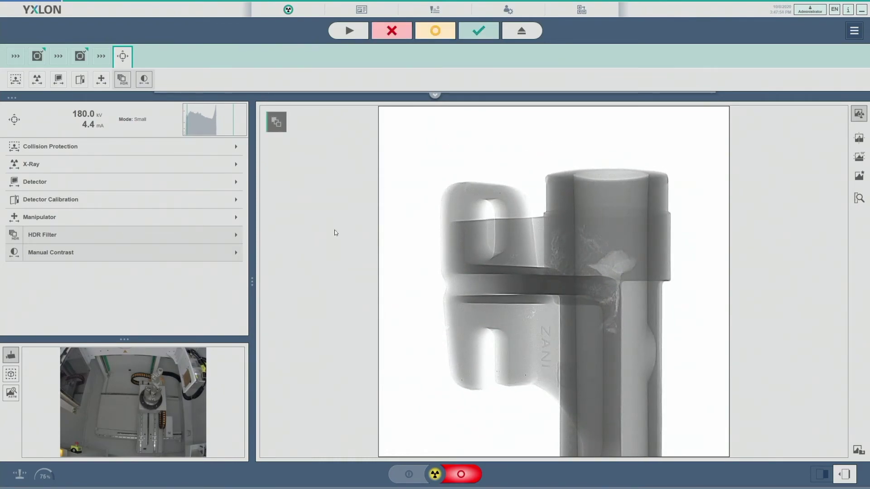
pyautogui.rightClick(121, 79)
pyautogui.click(121, 54)
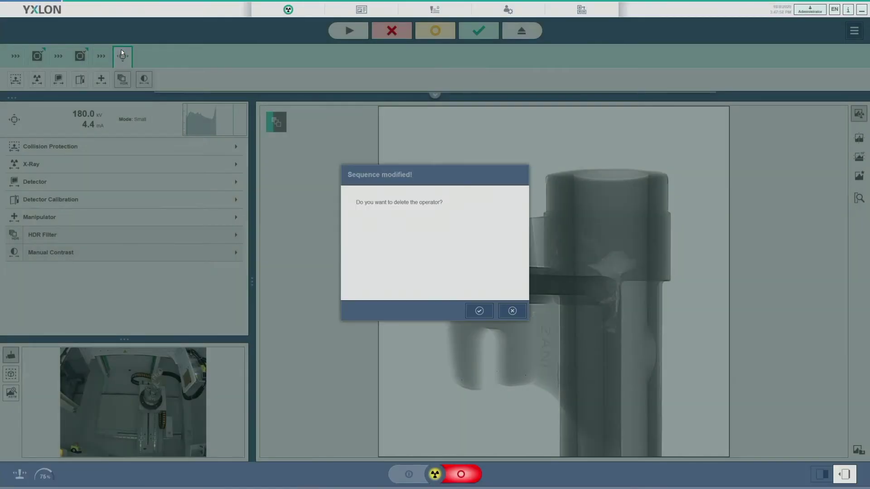
pyautogui.click(479, 311)
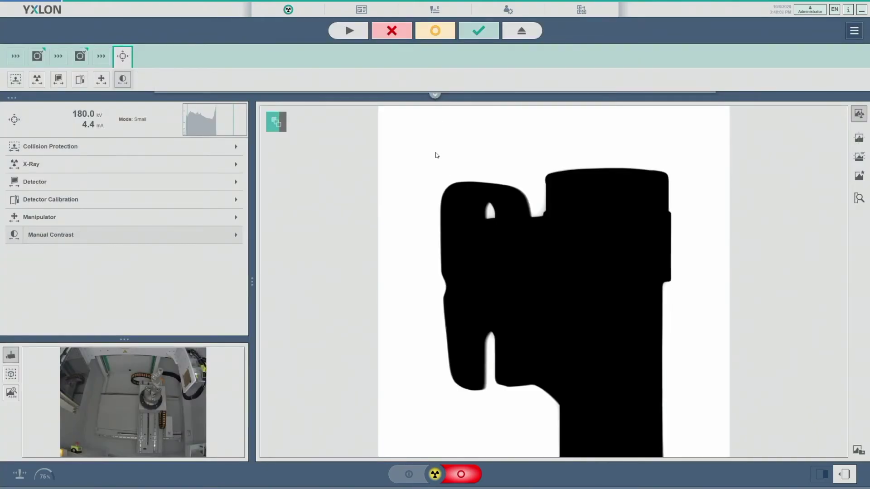
pyautogui.moveTo(437, 156); pyautogui.dragTo(700, 366)
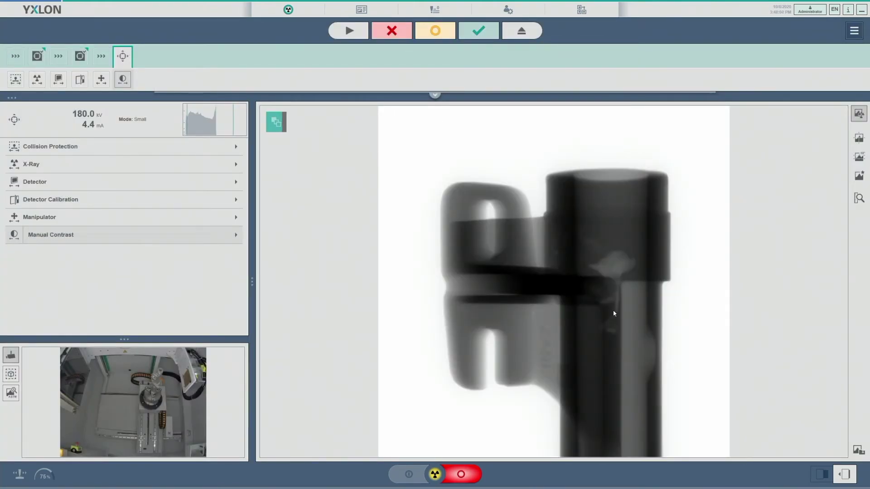
pyautogui.click(434, 95)
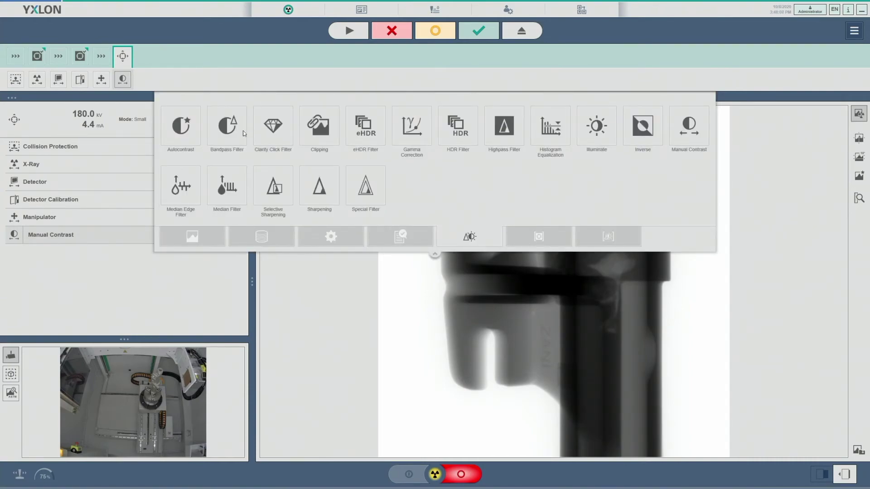
# Add a Bandpass Filter set to the Bandpass 2 preset and rebalance contrast around the joint.
pyautogui.click(228, 128)
pyautogui.moveTo(228, 128); pyautogui.dragTo(121, 79)
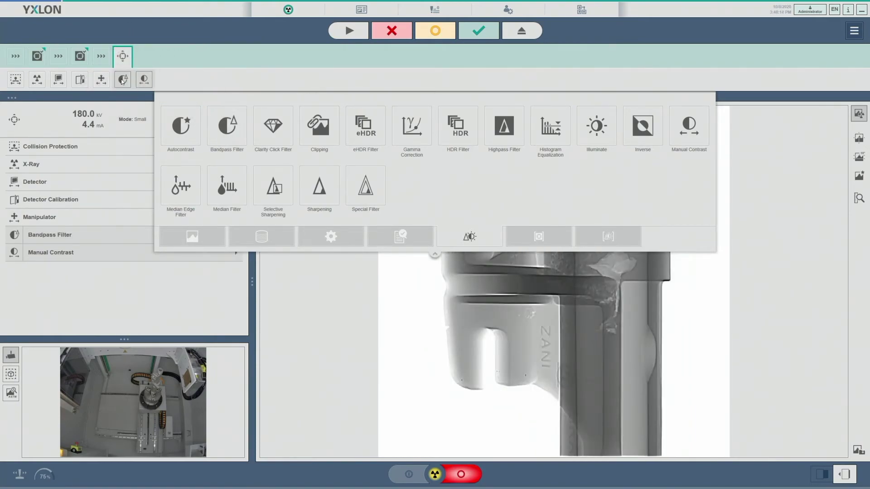
pyautogui.click(430, 327)
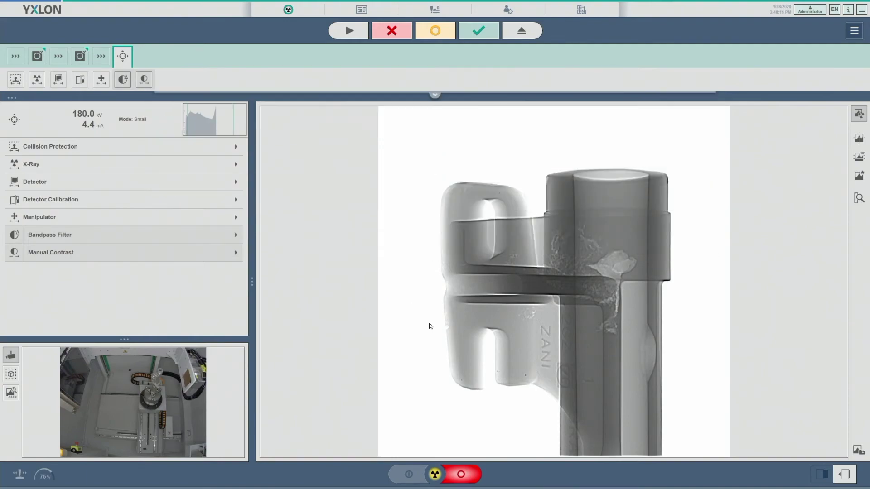
pyautogui.click(236, 235)
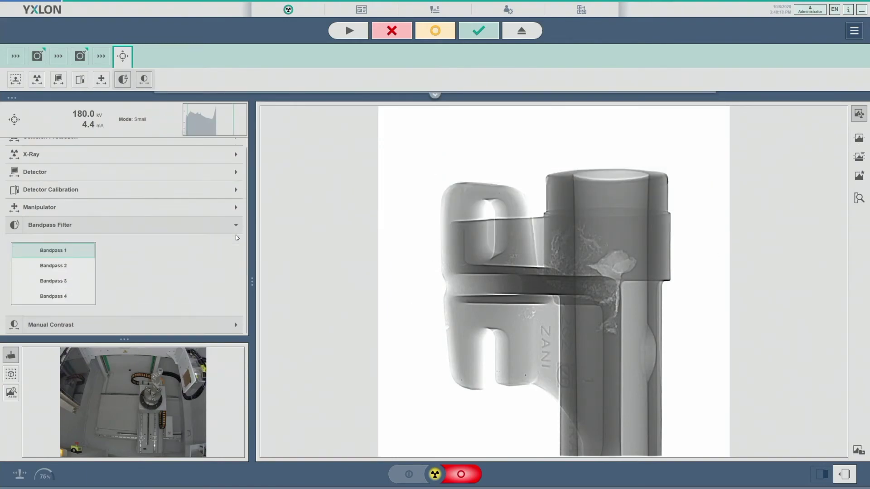
pyautogui.click(61, 268)
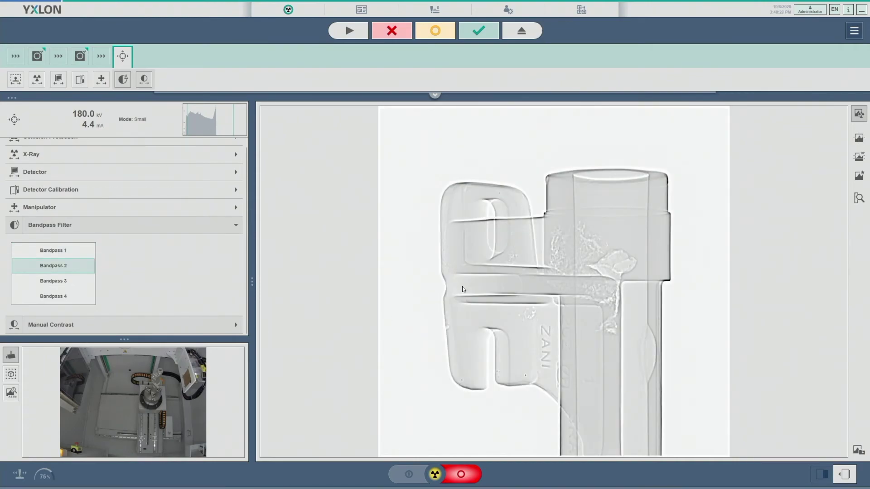
pyautogui.moveTo(464, 236); pyautogui.dragTo(648, 349)
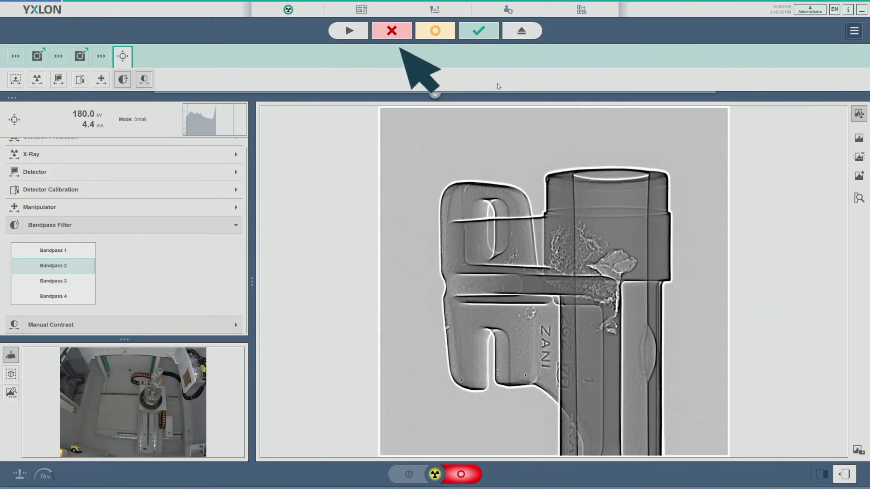
# Add the filtered view as the third position and start storing the sequence as Steering_Housing.
pyautogui.click(392, 31)
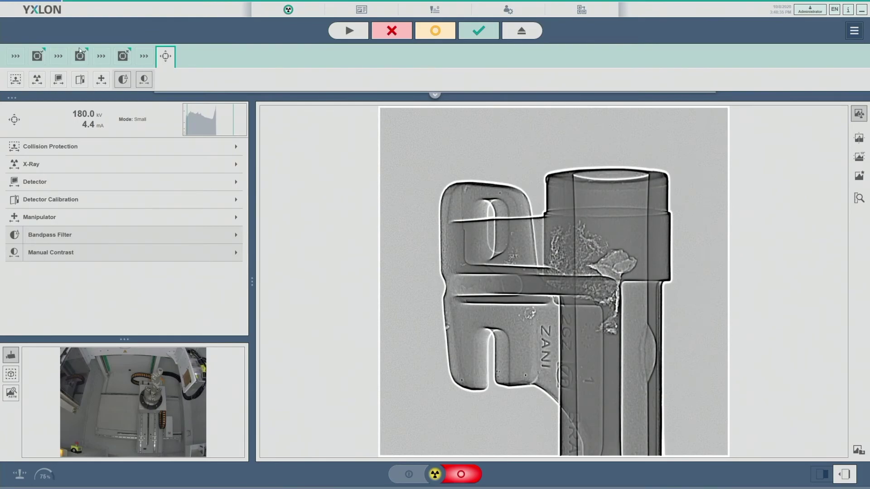
pyautogui.click(854, 32)
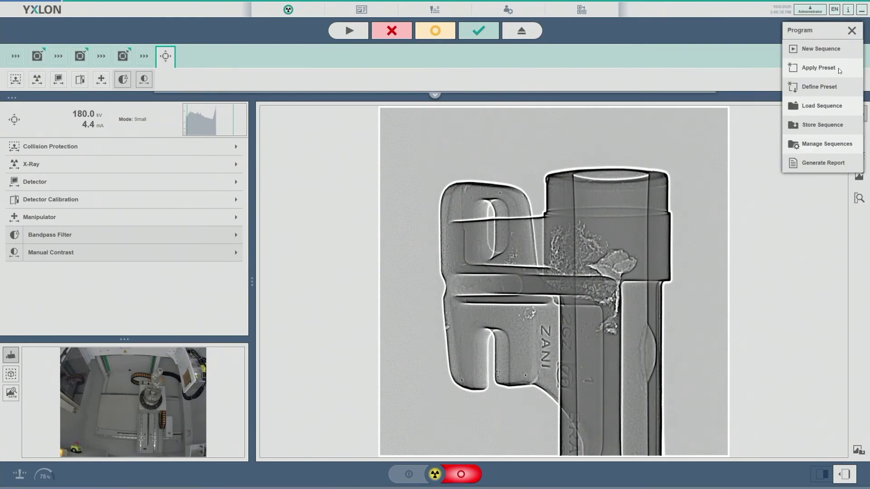
pyautogui.click(819, 124)
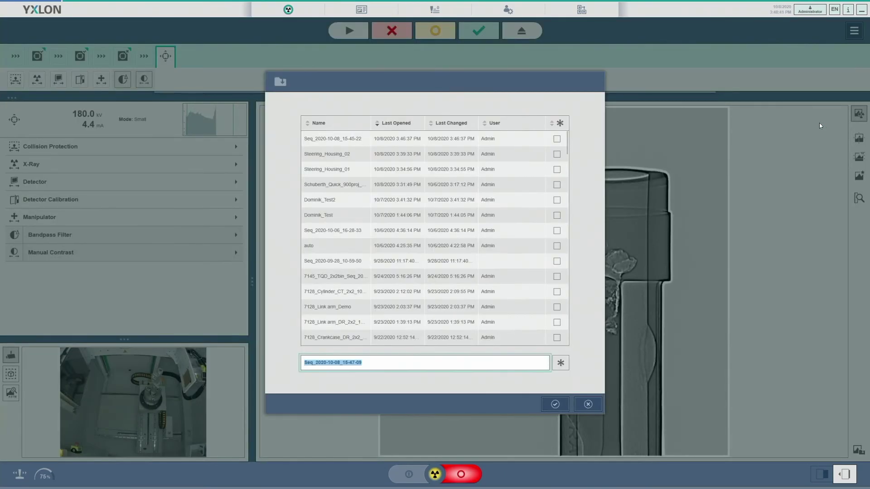
pyautogui.write('s')
# Store the Steering_Housing sequence and run it: reject position 1, recheck position 2, reject position 3.
pyautogui.press('Return')
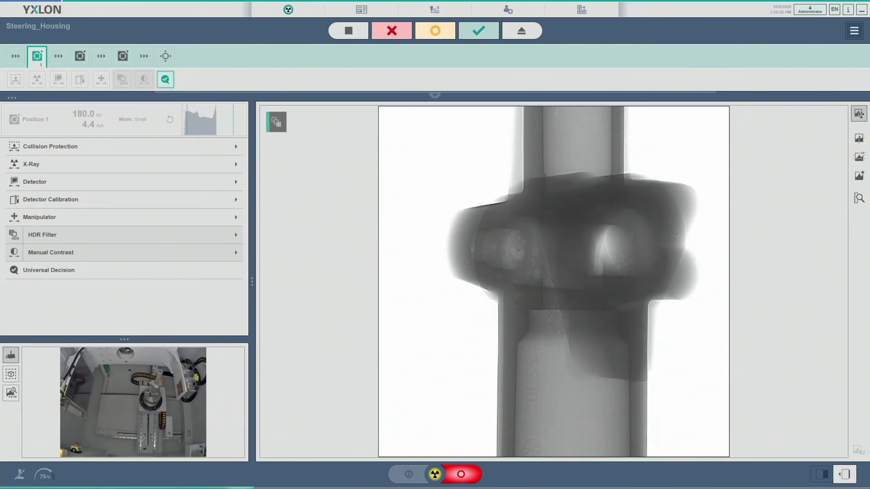
pyautogui.click(392, 30)
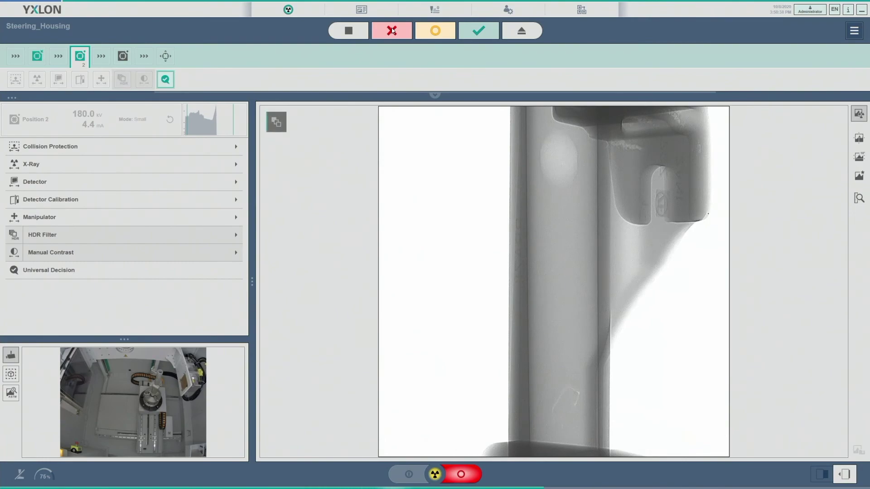
pyautogui.click(436, 32)
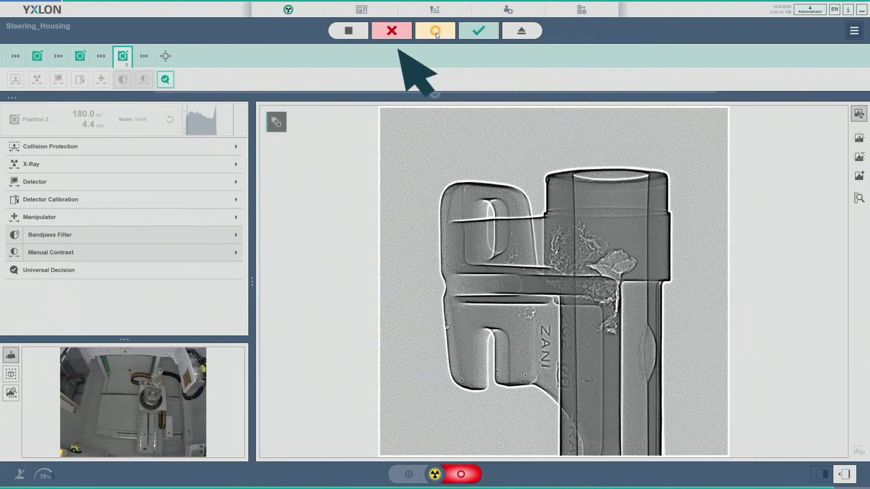
pyautogui.click(392, 31)
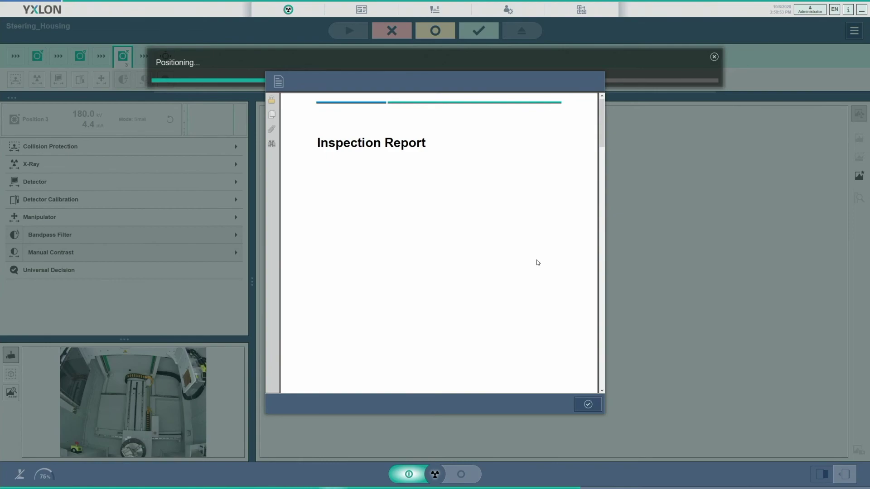
pyautogui.scroll(-3, 537, 263)
pyautogui.scroll(-1, 538, 263)
pyautogui.scroll(-2, 537, 263)
pyautogui.scroll(-2, 537, 263)
pyautogui.scroll(-3, 537, 263)
pyautogui.scroll(-1, 536, 259)
pyautogui.scroll(-3, 536, 259)
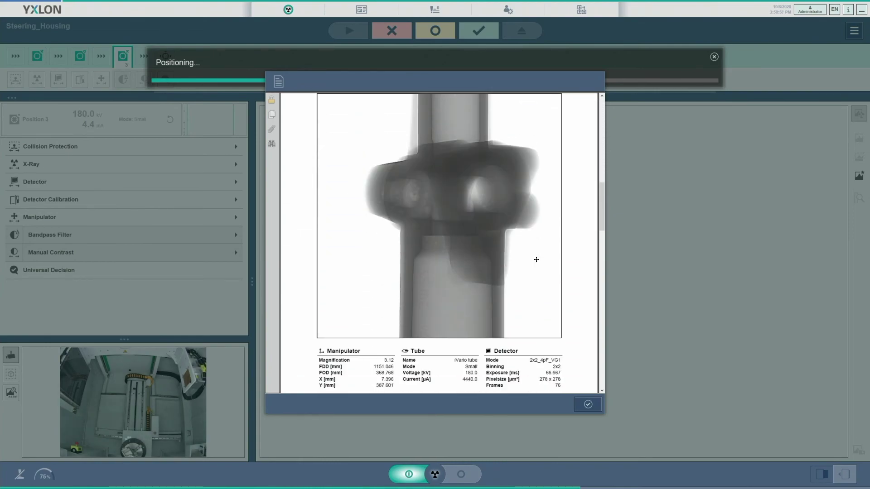
pyautogui.scroll(-2, 537, 259)
pyautogui.scroll(-3, 537, 259)
pyautogui.scroll(-2, 536, 259)
pyautogui.scroll(-2, 537, 259)
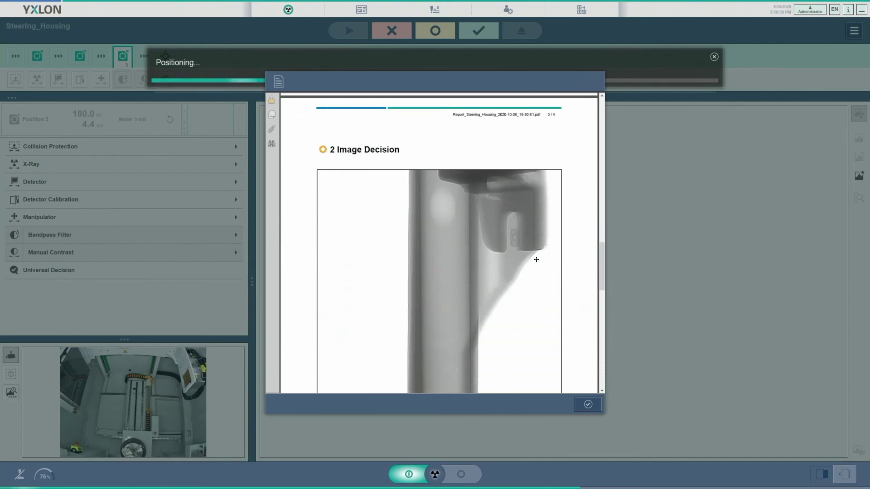
pyautogui.scroll(-1, 537, 260)
pyautogui.scroll(-2, 536, 259)
pyautogui.scroll(-1, 536, 259)
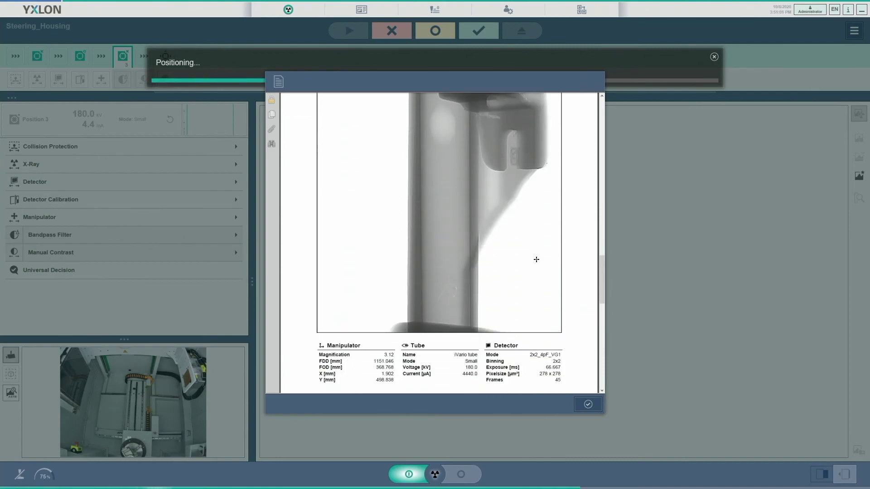
pyautogui.scroll(-2, 537, 259)
pyautogui.scroll(-4, 537, 259)
pyautogui.scroll(-4, 537, 259)
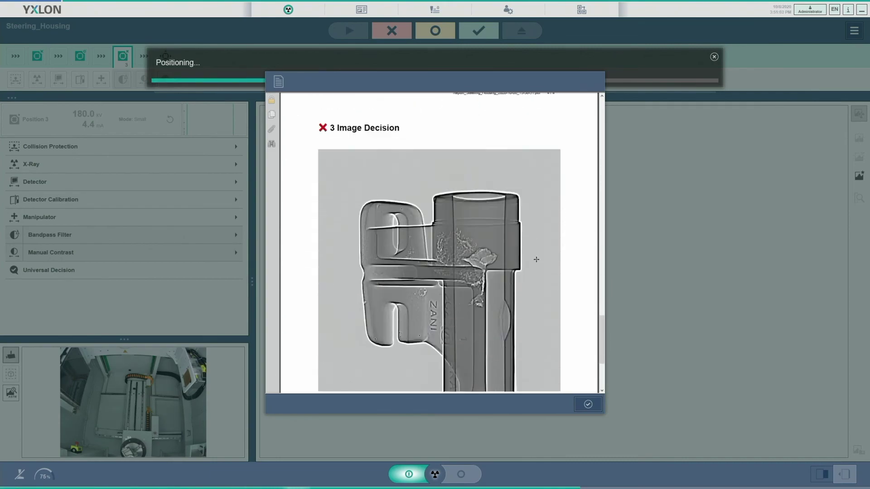
pyautogui.scroll(-1, 537, 259)
pyautogui.scroll(-1, 537, 259)
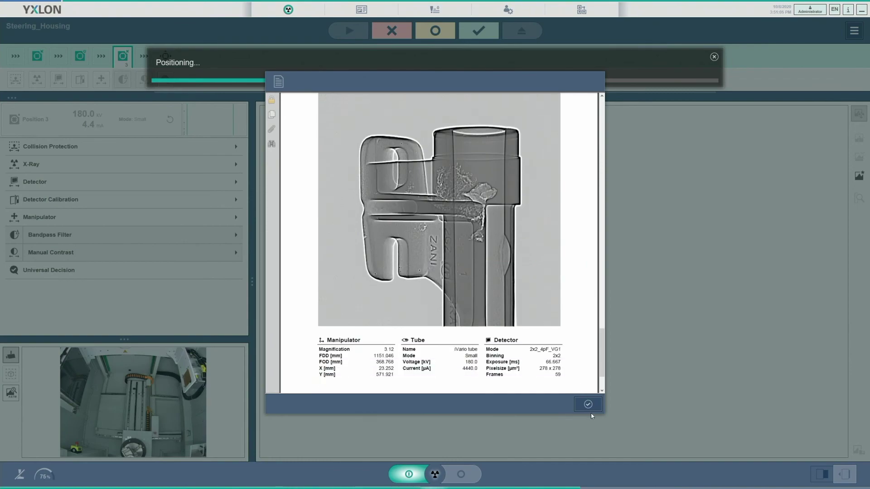